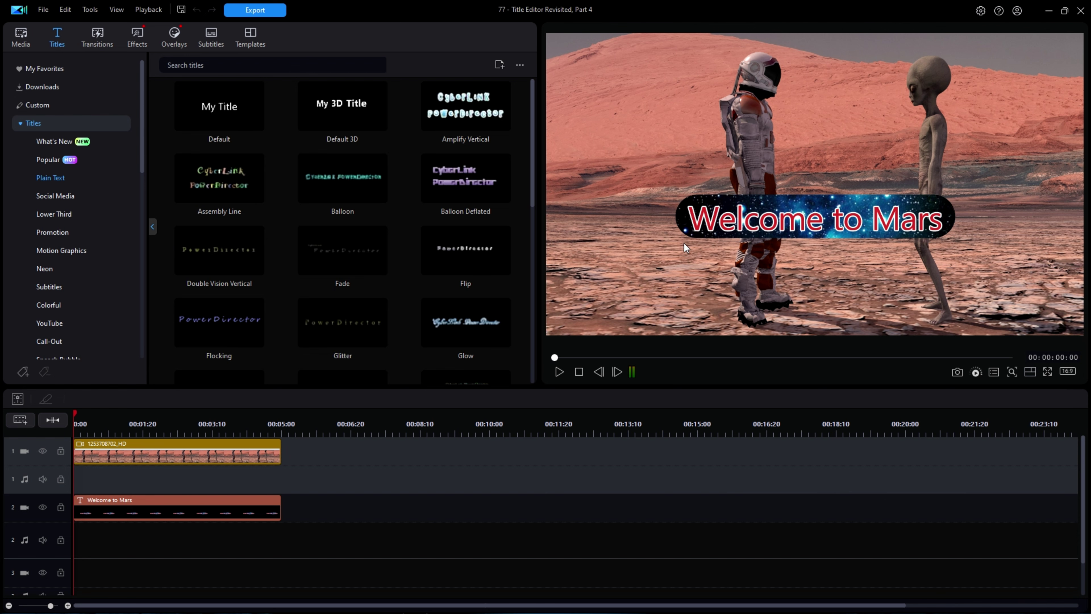
Move the Welcome to Mars title down and to the right in the preview, and open its clip for advanced title editing.
left_click(237, 501)
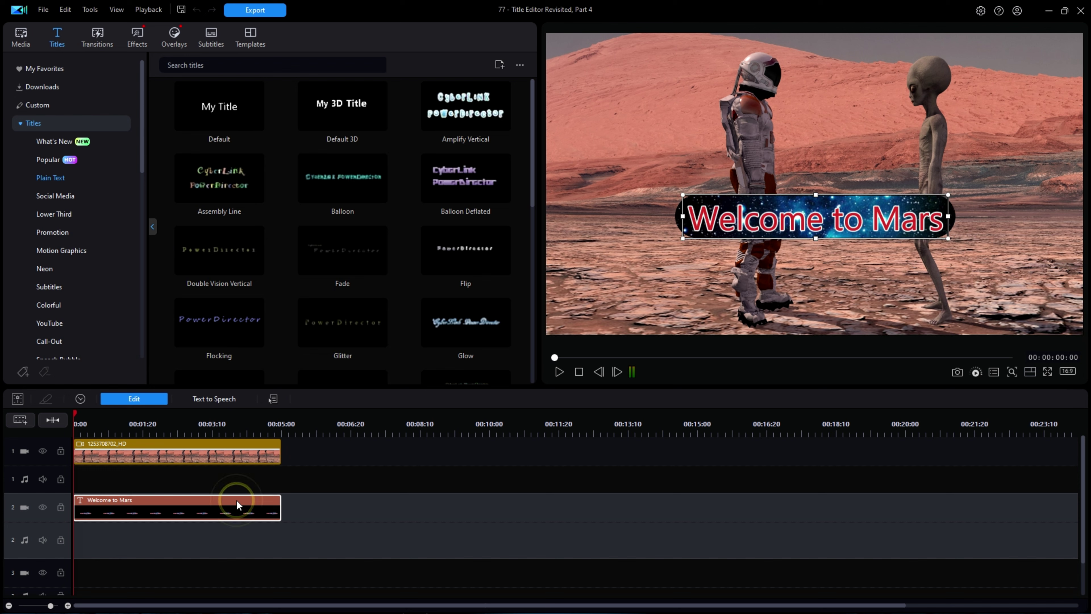
left_click_drag(843, 194, 903, 219)
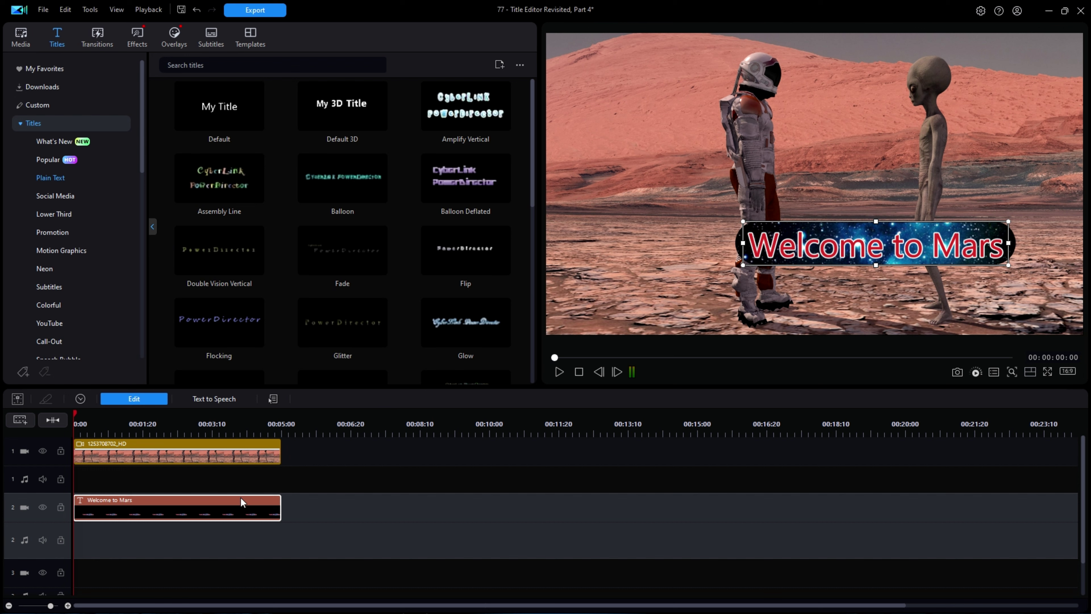
left_click(228, 506)
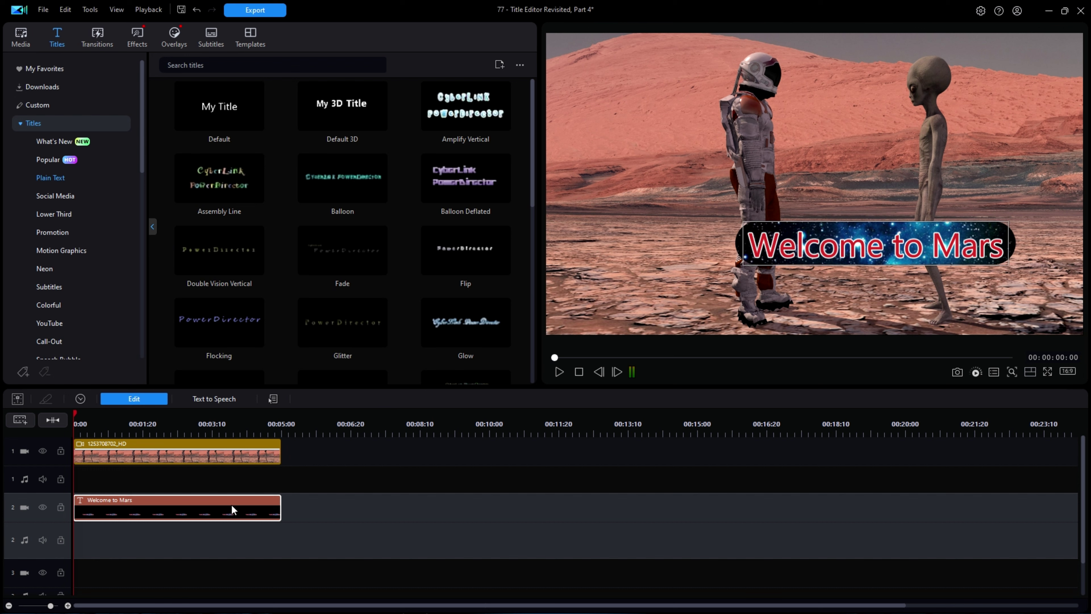
double_click(232, 505)
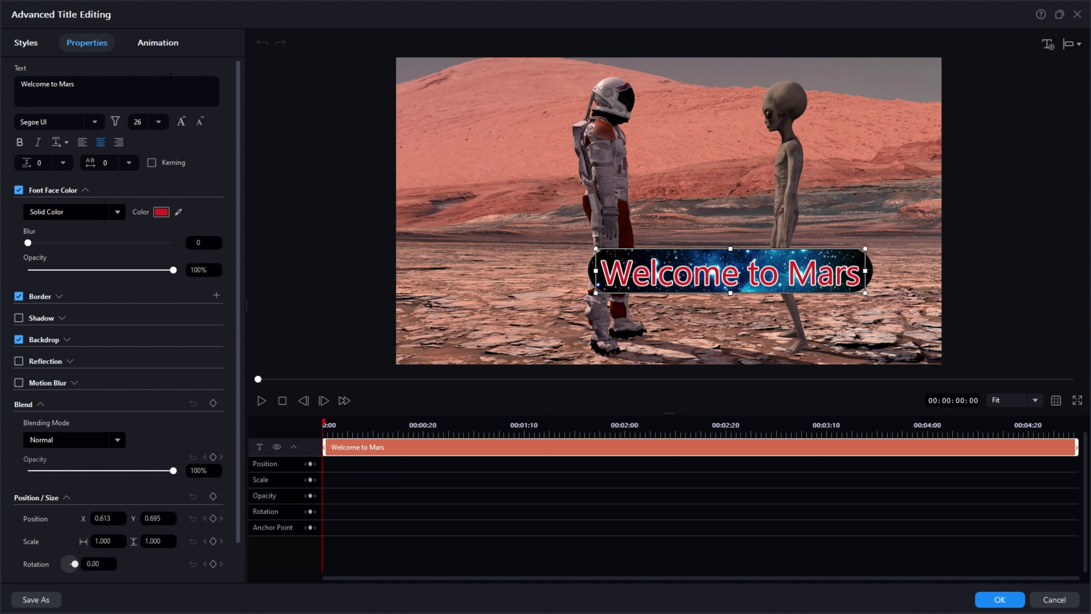
Apply the Typewriter In animation to the Welcome to Mars title, accepting removal of its backdrop.
left_click(158, 42)
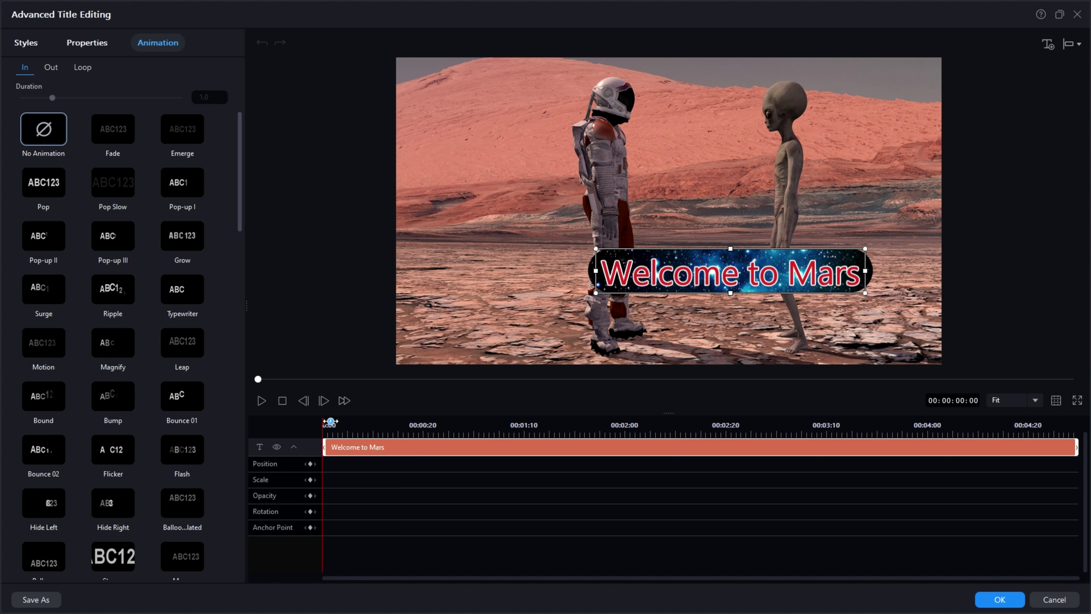
mouse_move(364, 453)
left_click(184, 290)
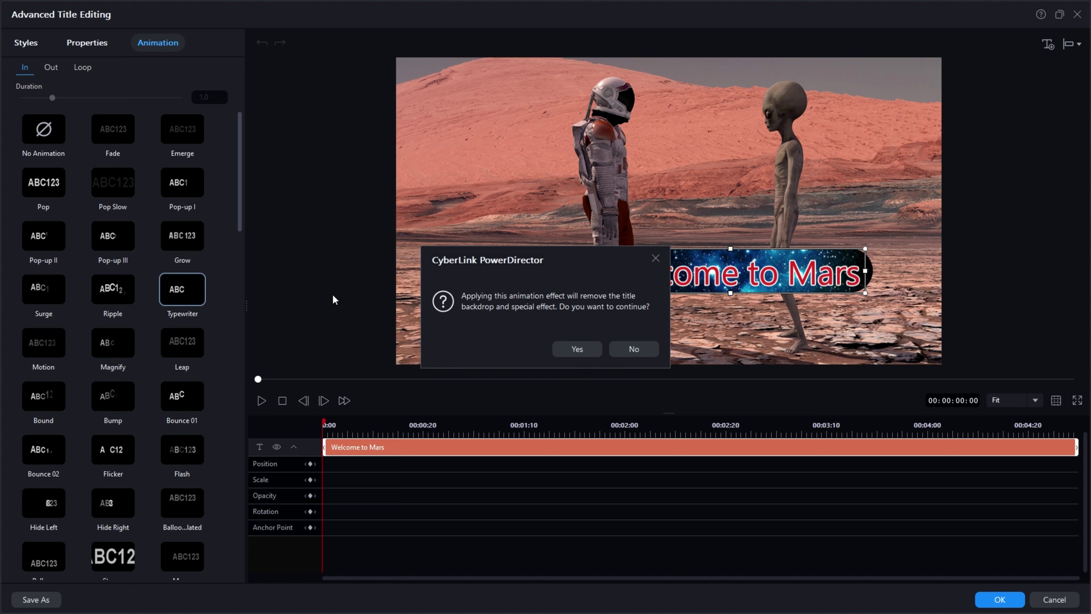
left_click(584, 351)
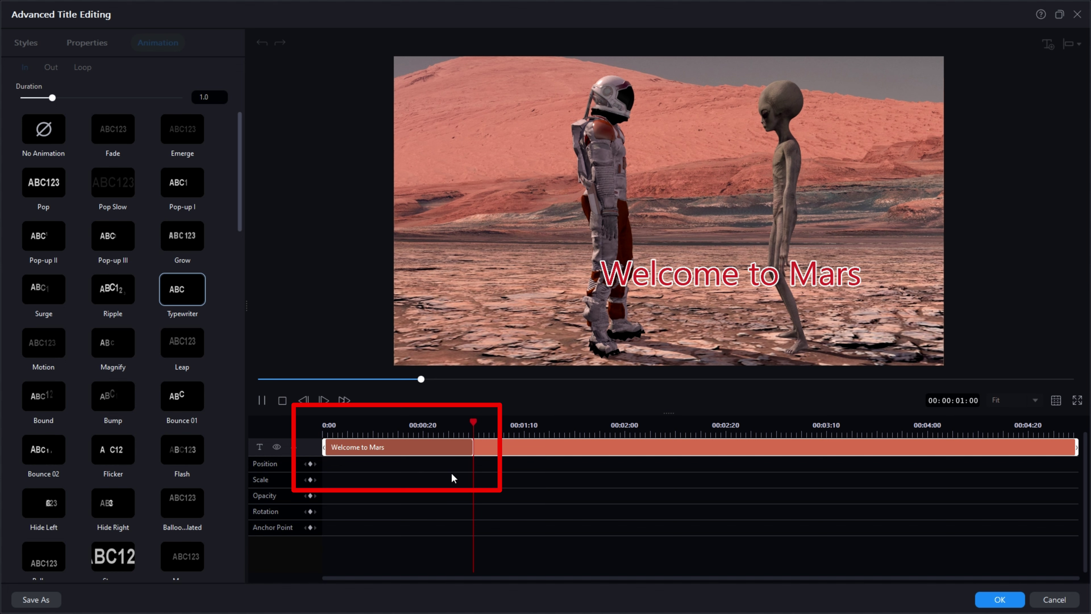
Extend the Typewriter animation's duration to 2.5 seconds and play the title from the start to preview it.
mouse_move(445, 451)
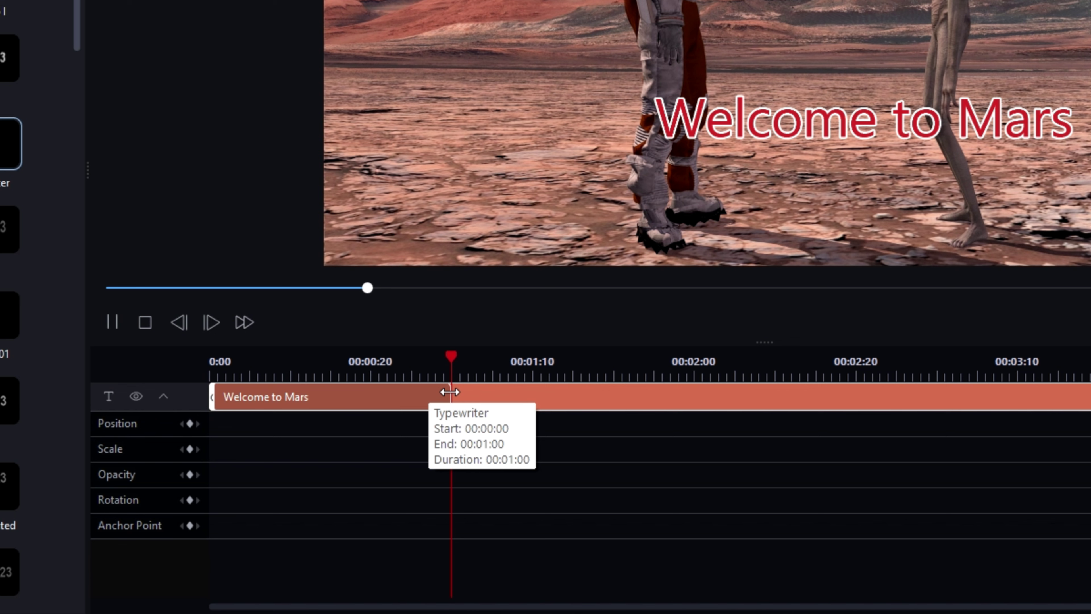
left_click_drag(450, 392, 813, 420)
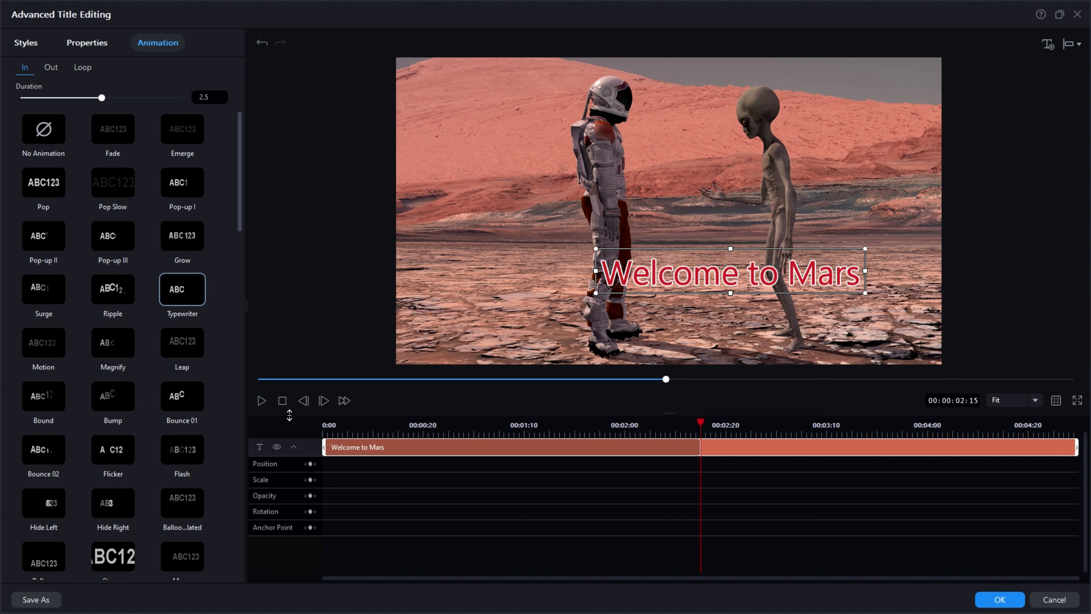
left_click(282, 401)
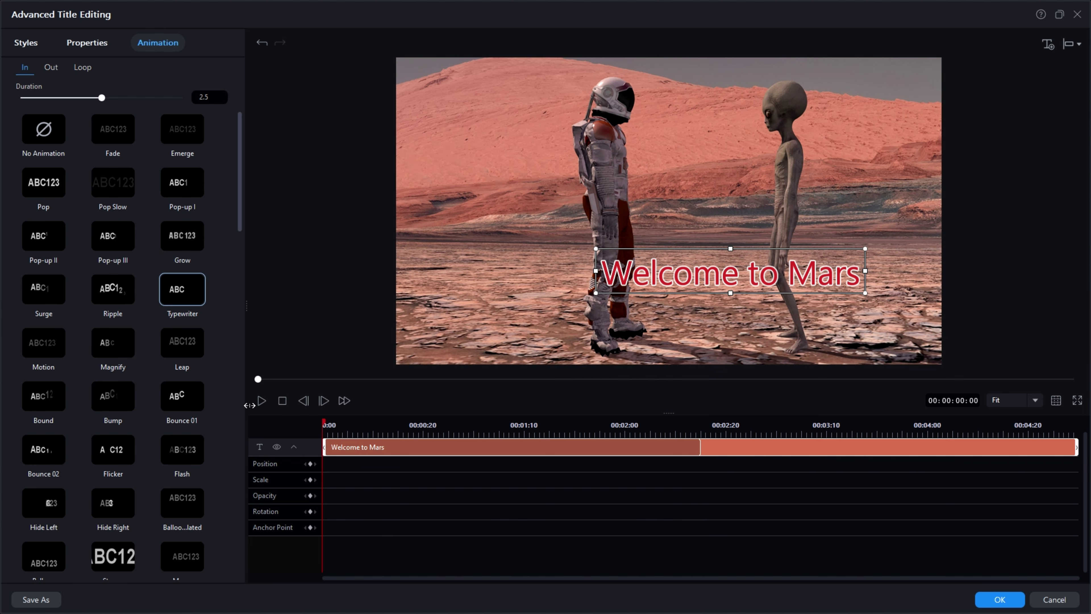
left_click(260, 400)
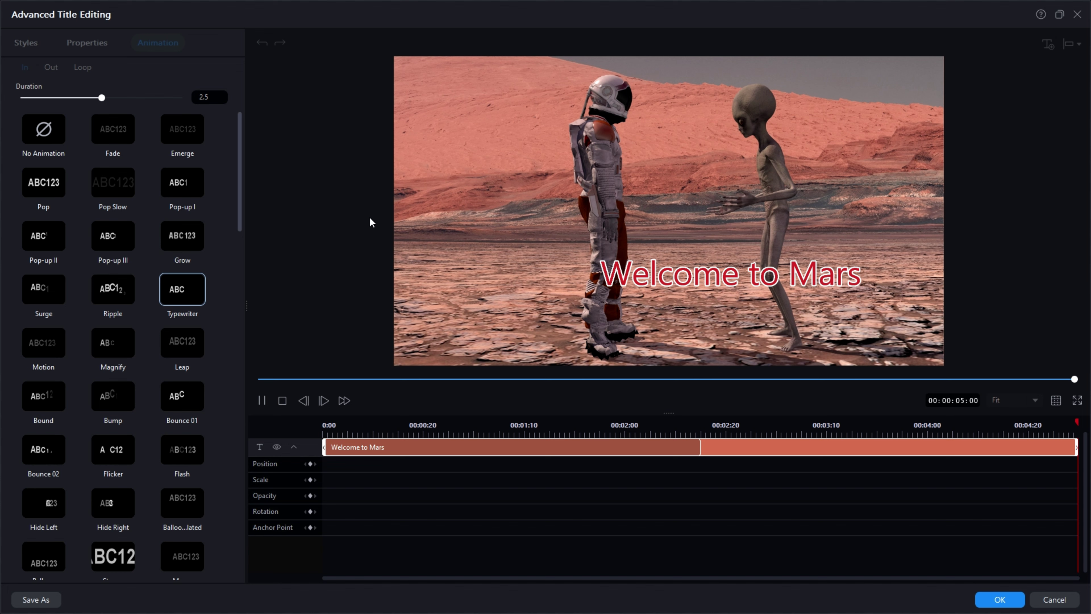
left_click(51, 66)
left_click(283, 401)
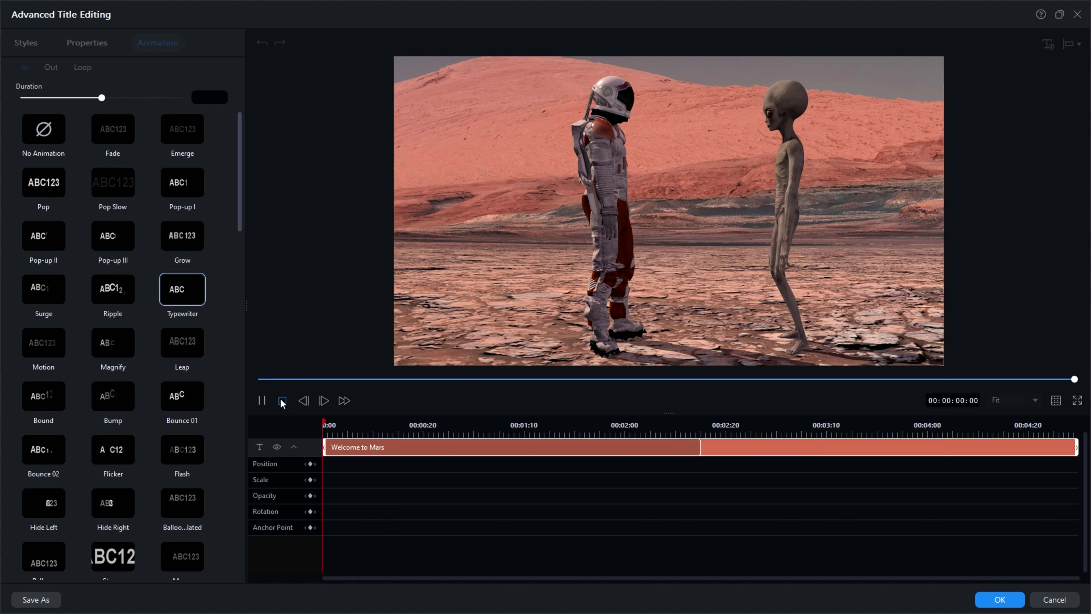
Try the Scale, Flash, Wobbly and Jumpy loop animations on the title, and apply Rotating.
left_click(83, 69)
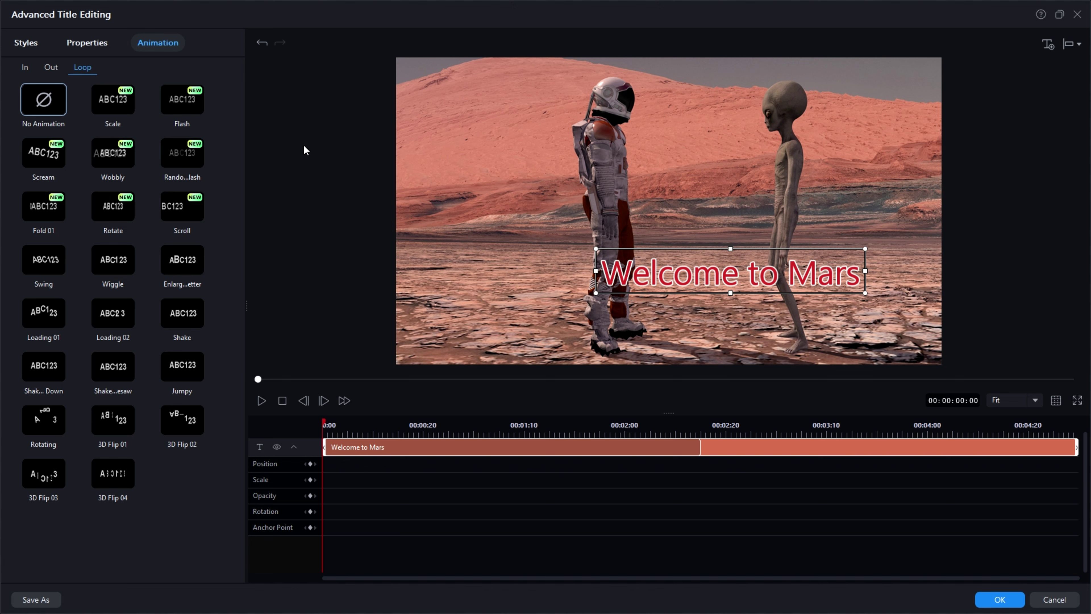
left_click(113, 103)
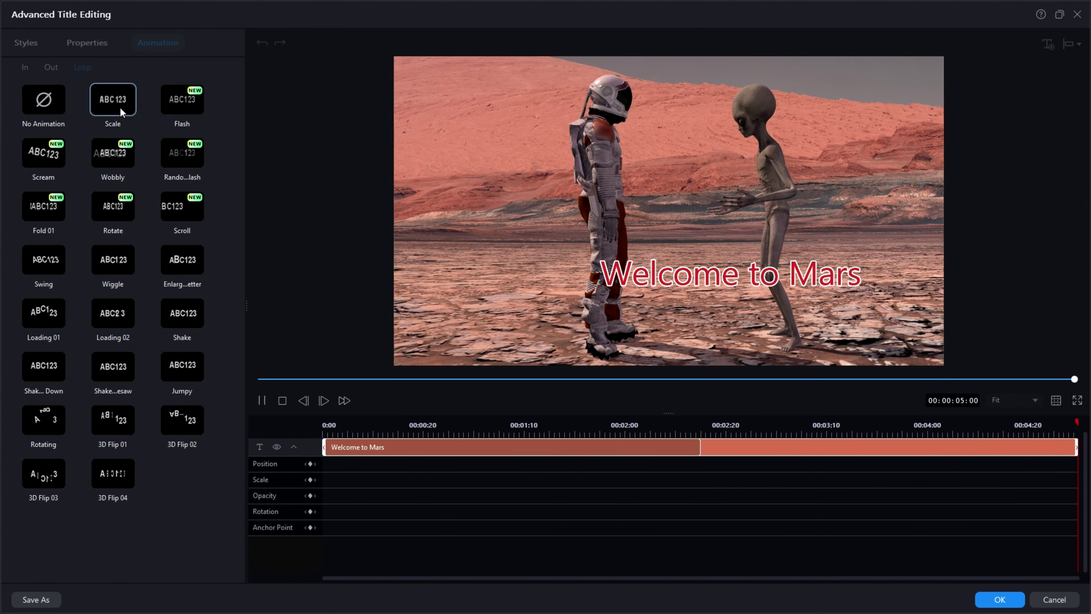
left_click(182, 108)
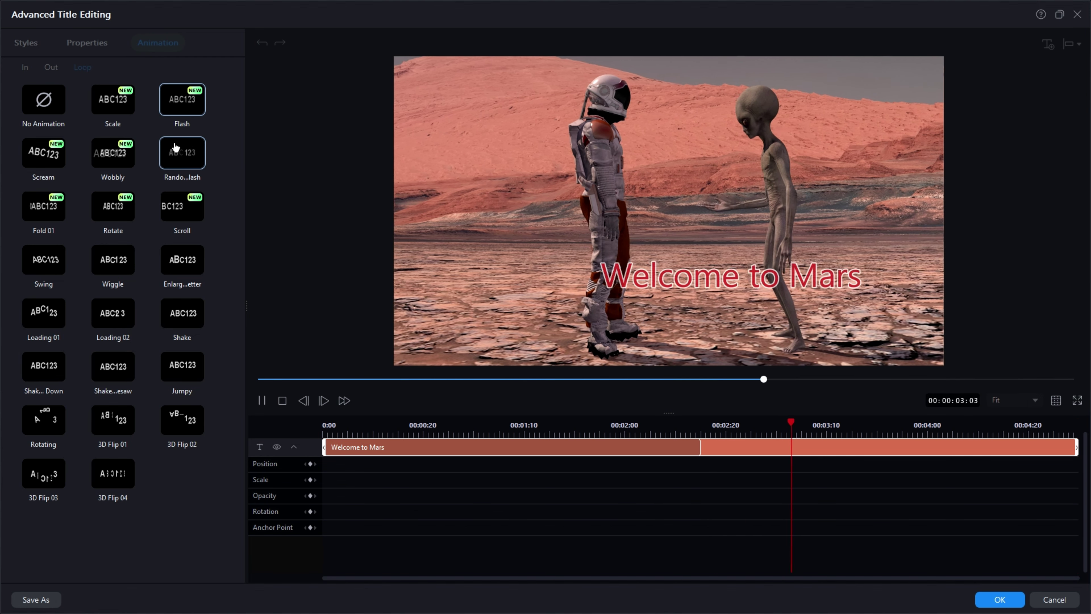
left_click(115, 154)
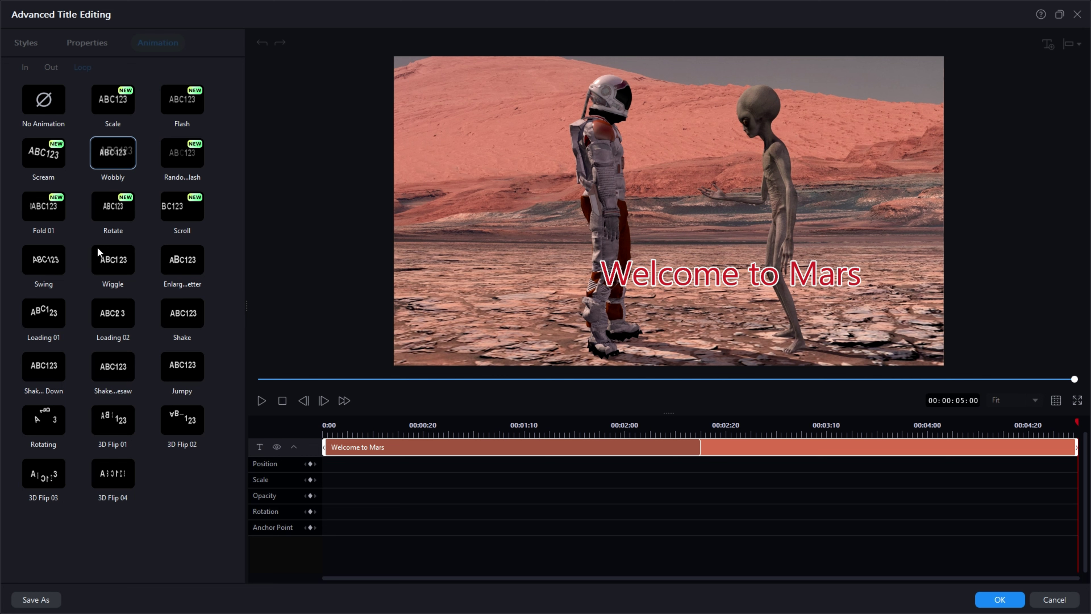
left_click(187, 371)
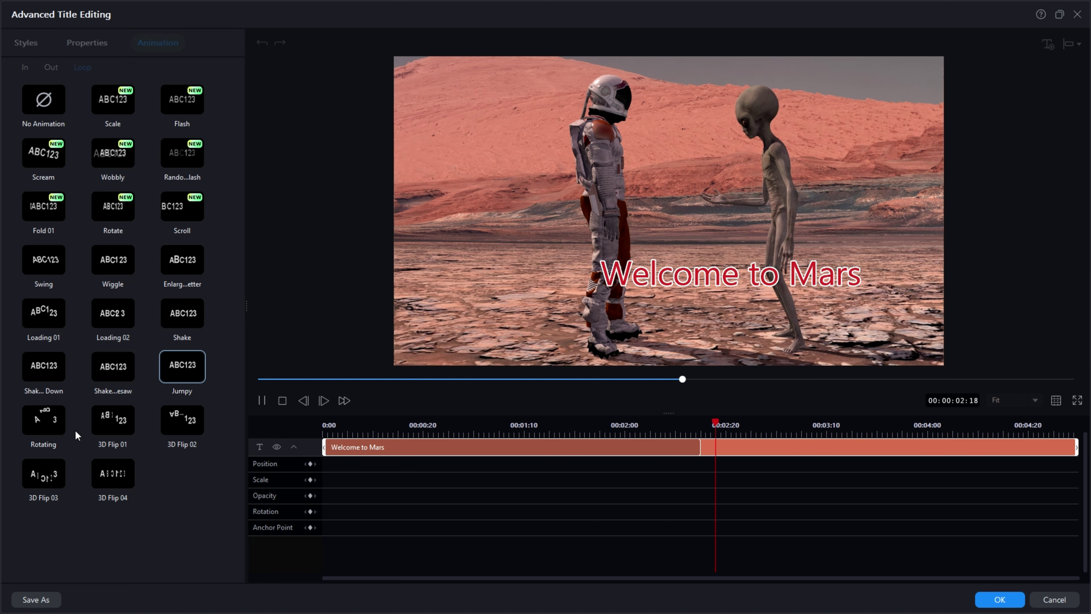
left_click(45, 423)
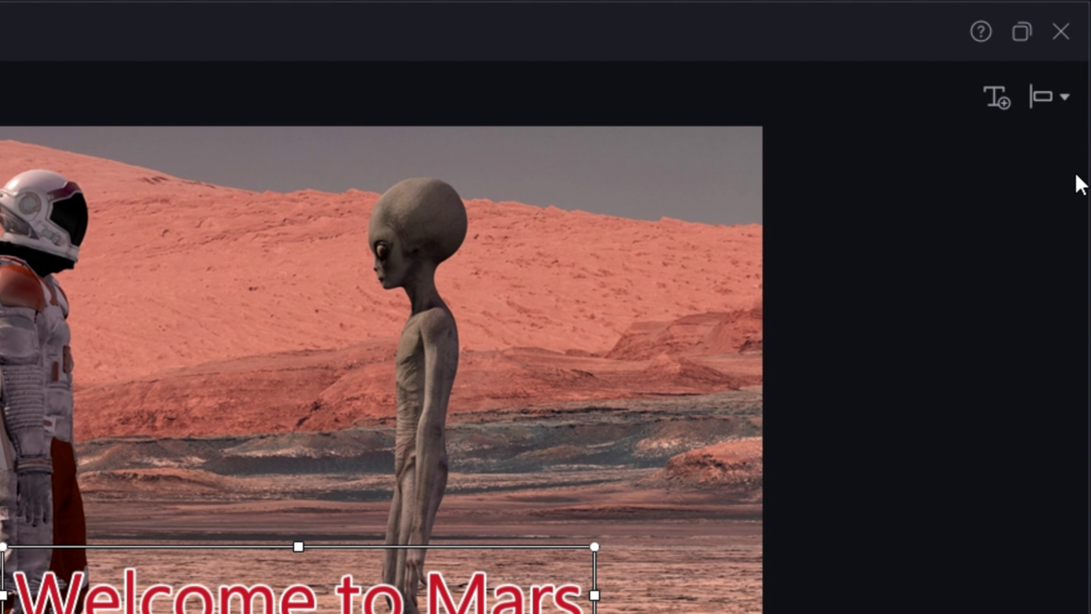
Center the Welcome to Mars title horizontally and vertically on the canvas, and move it toward the lower right beside the alien.
left_click(1065, 99)
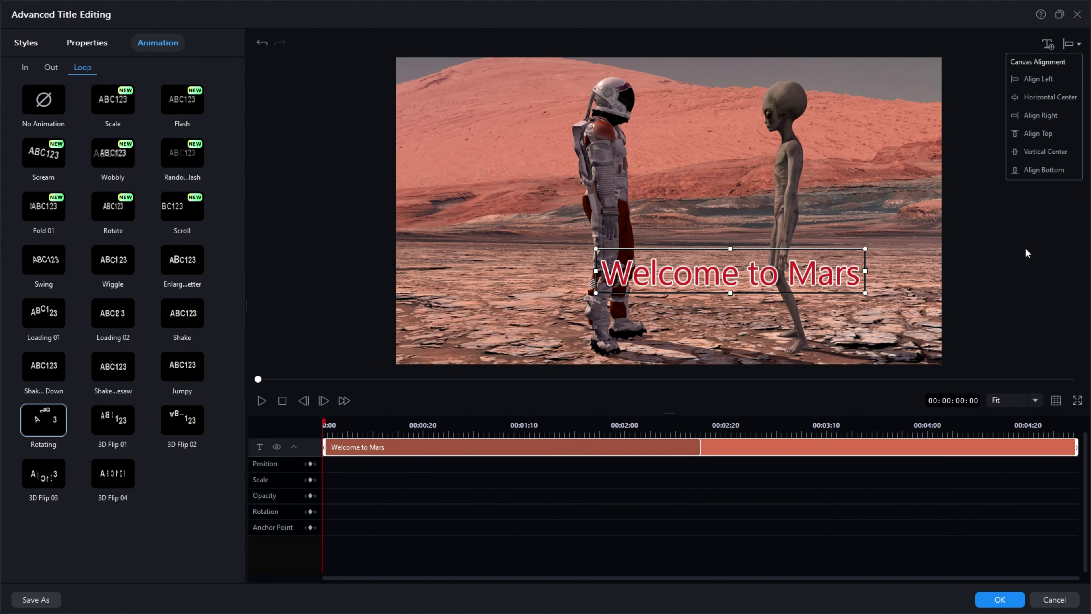
left_click(1022, 250)
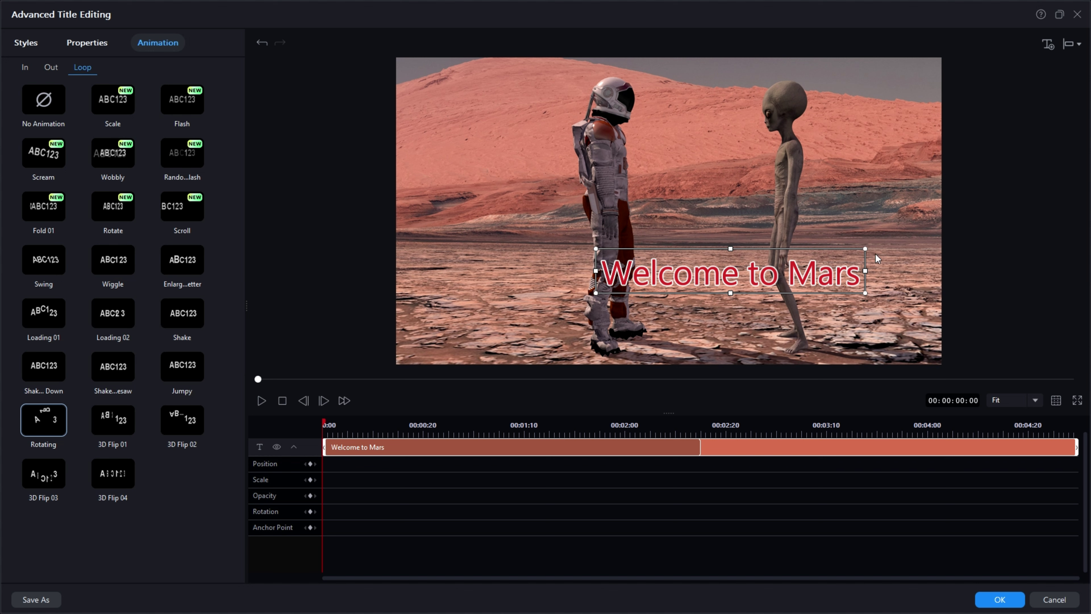
left_click(1079, 45)
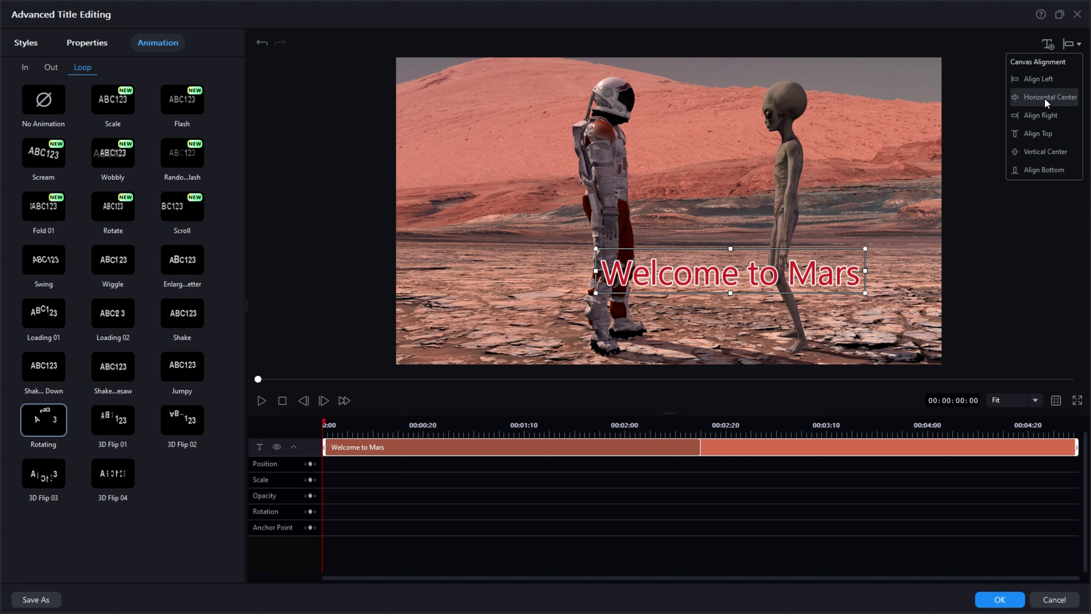
left_click(1045, 99)
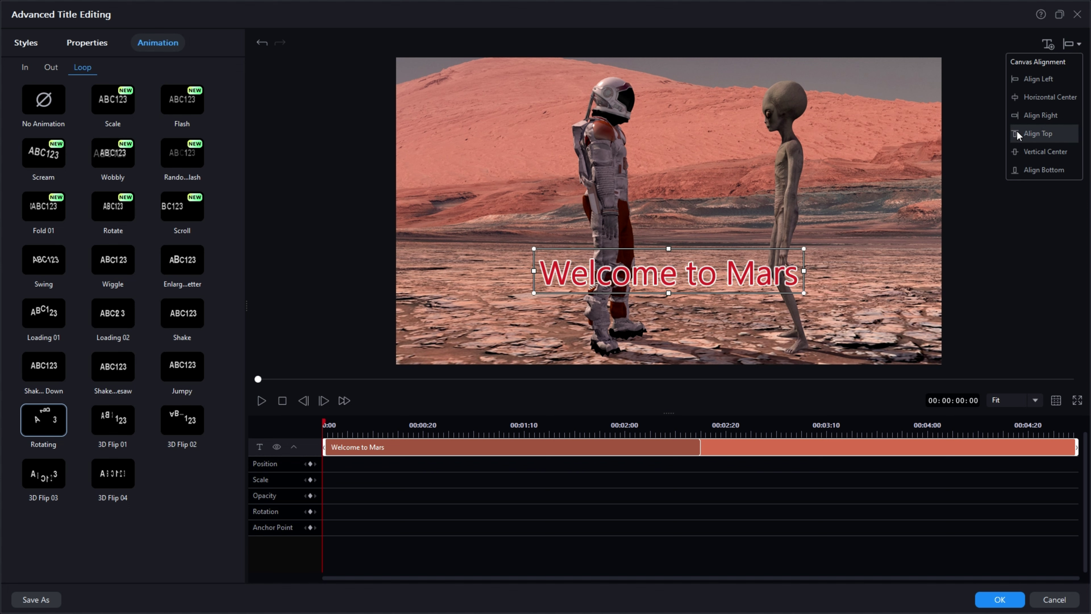
left_click(1035, 152)
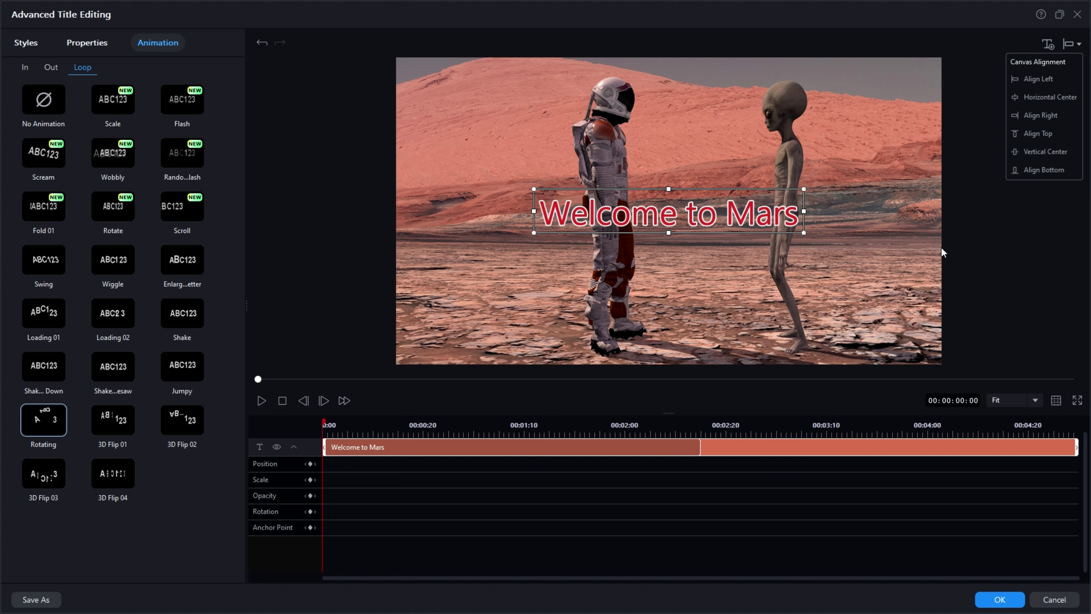
left_click(987, 261)
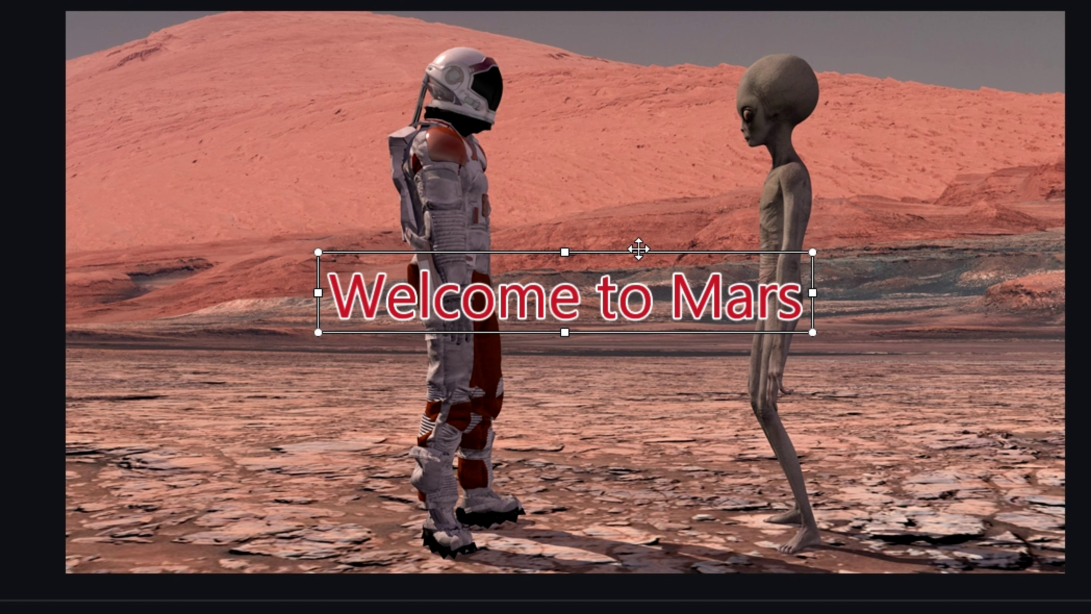
left_click_drag(639, 246, 821, 390)
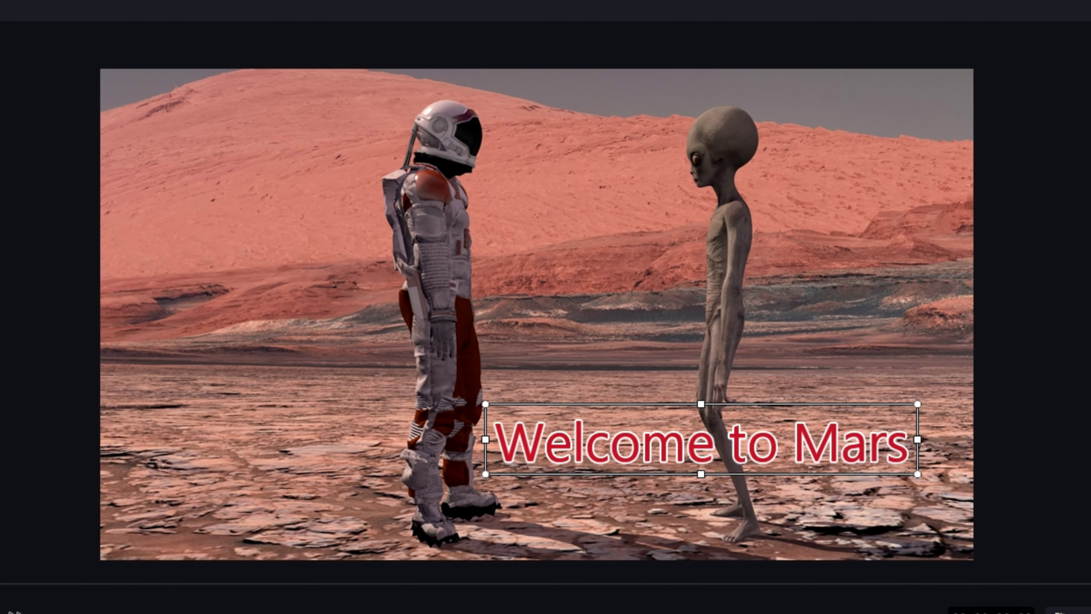
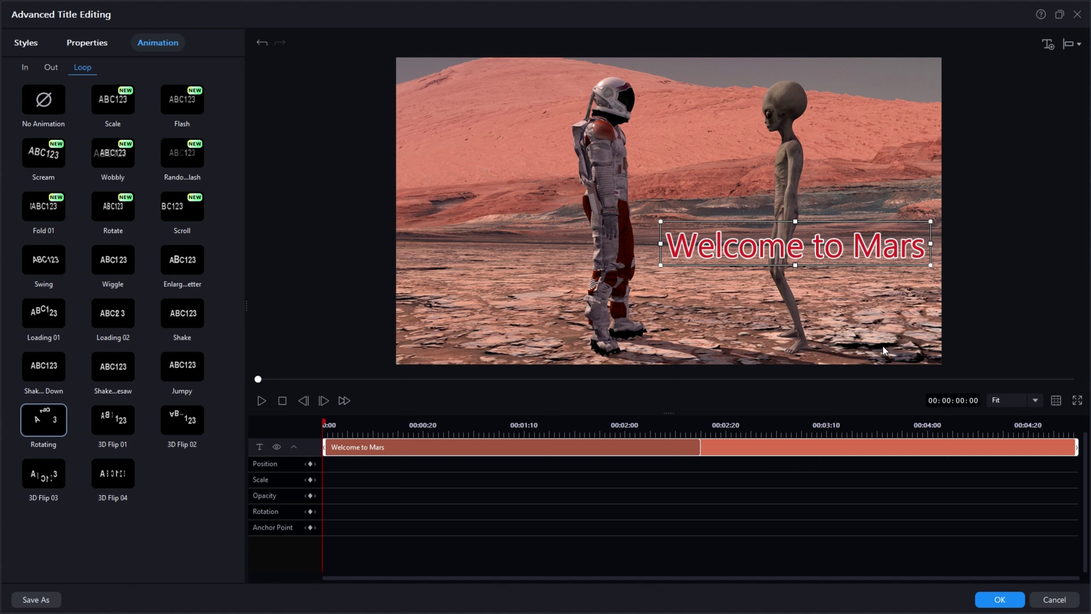
Add a second title reading "I'm from France" across the astronaut at the canvas's left edge, and move Welcome to Mars slightly up.
left_click(1044, 44)
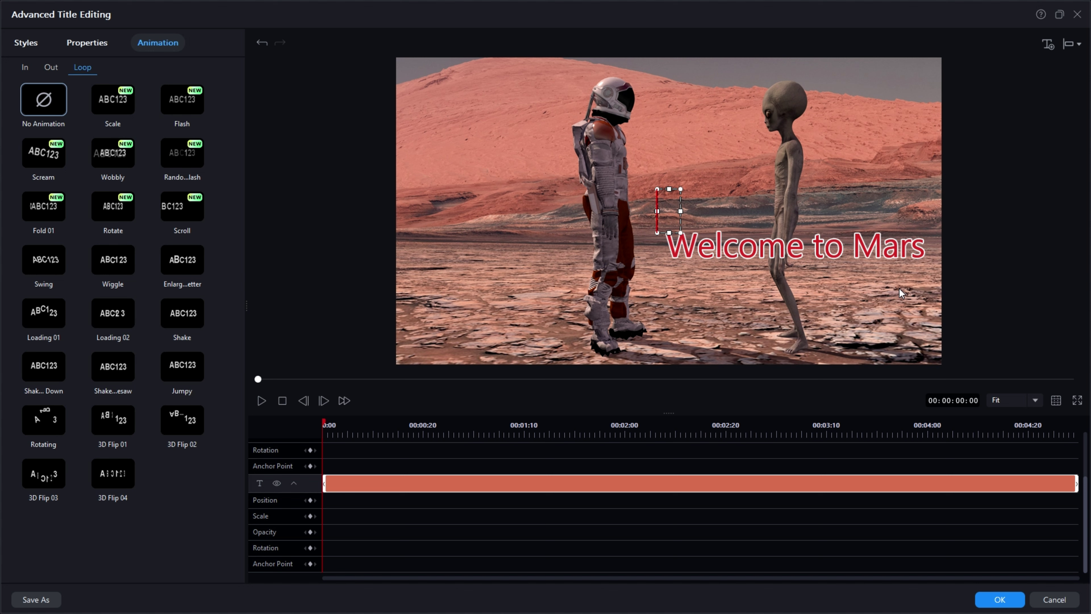
type("I'm from France")
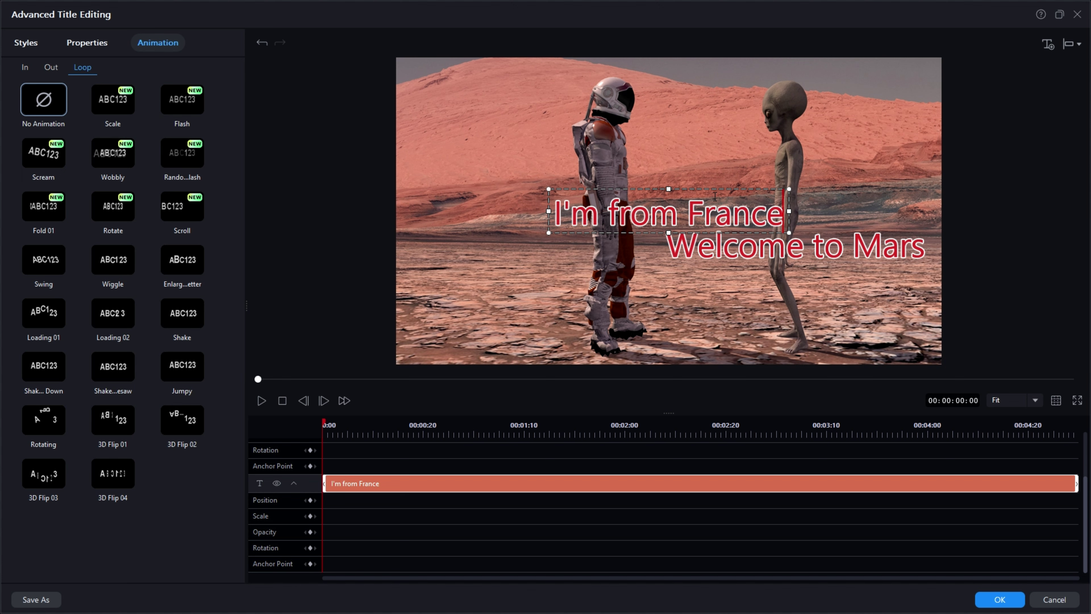
left_click_drag(721, 188, 573, 128)
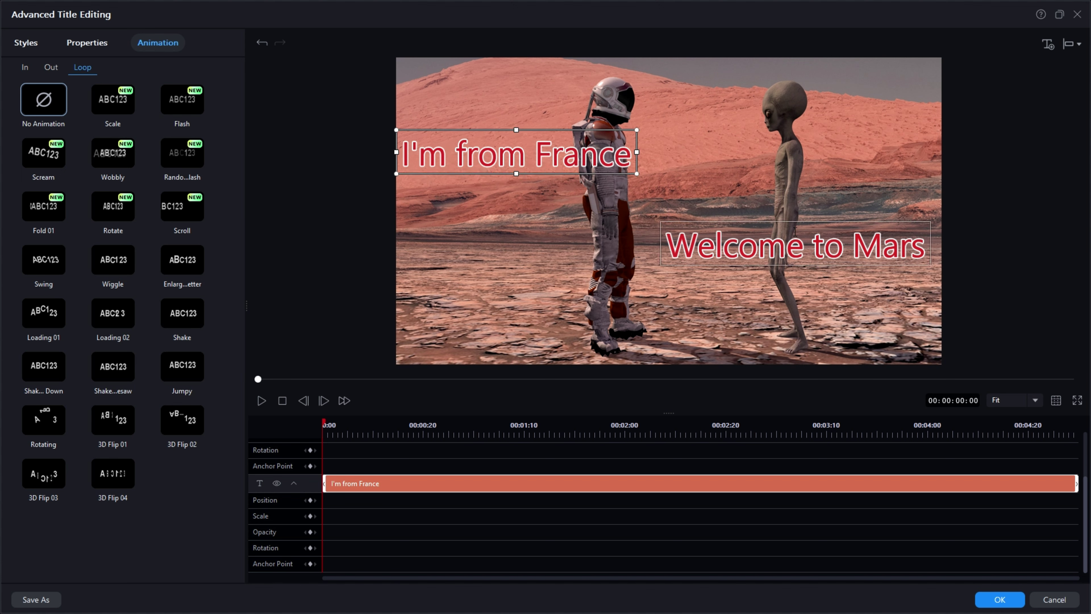
left_click_drag(847, 220, 853, 192)
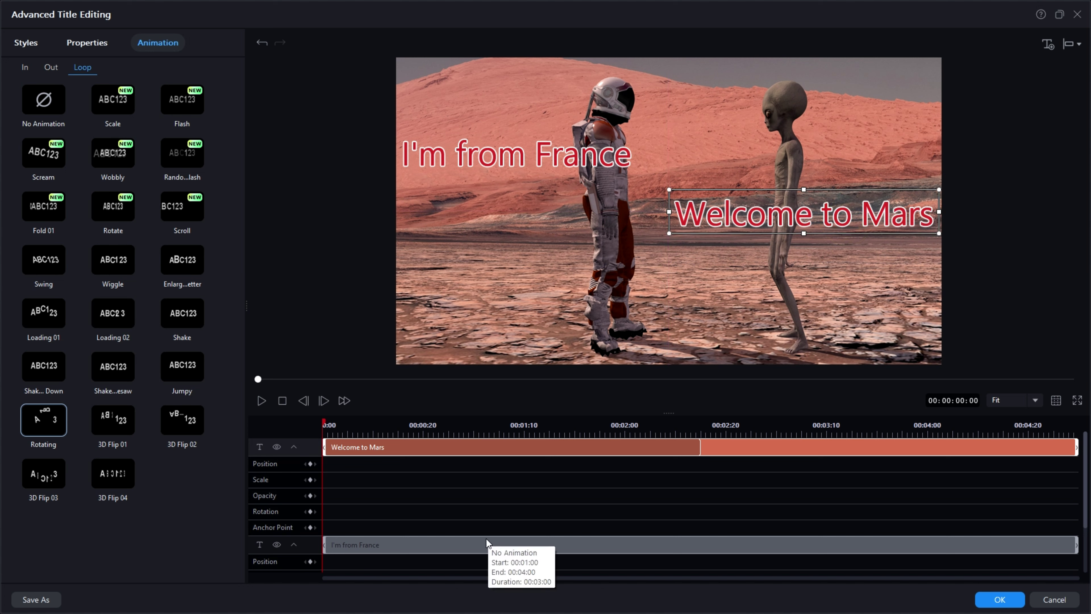
Collapse the keyframe rows of both title tracks and shrink the timeline area to enlarge the preview canvas.
left_click(448, 543)
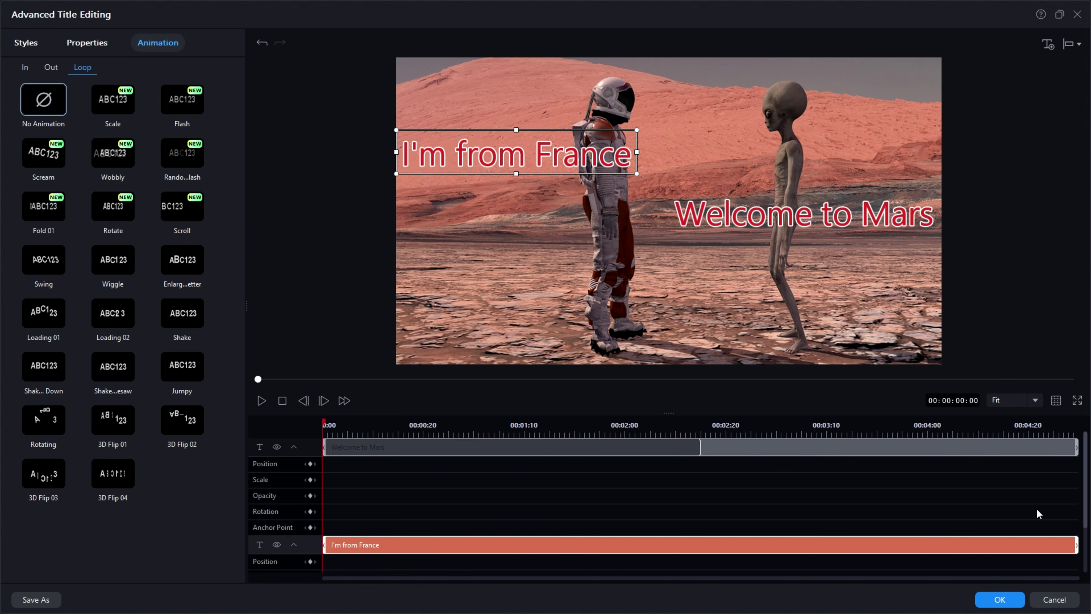
left_click_drag(1083, 492, 1084, 544)
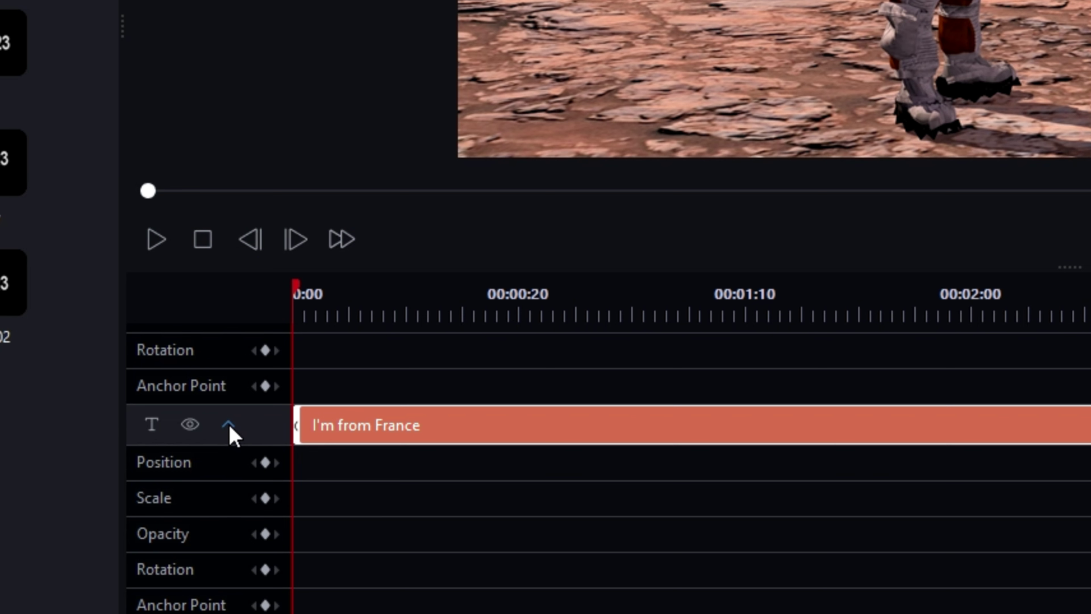
left_click(228, 425)
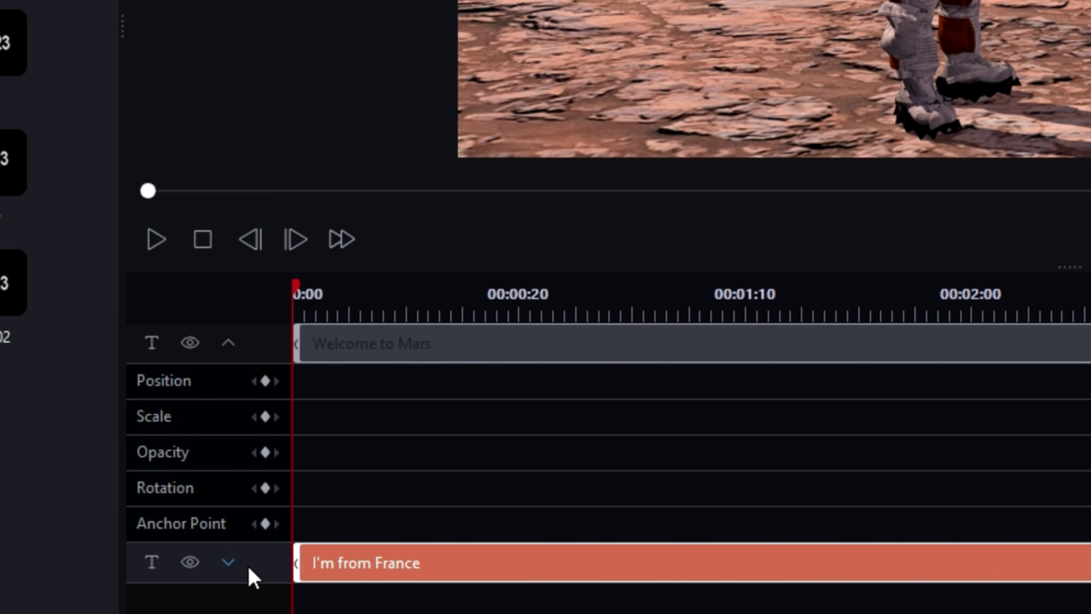
left_click(229, 345)
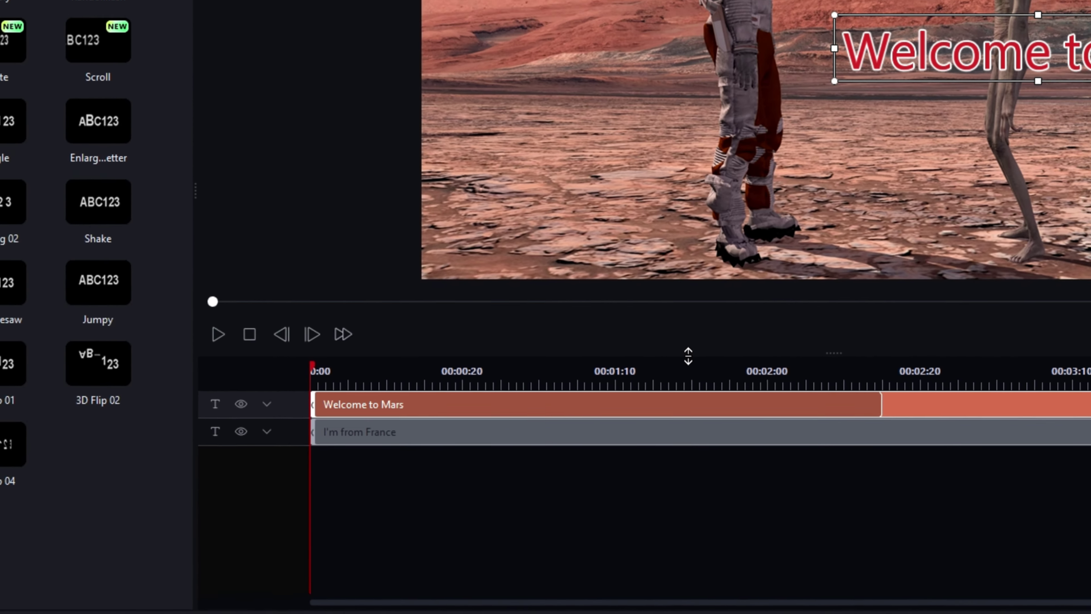
left_click_drag(688, 356, 676, 372)
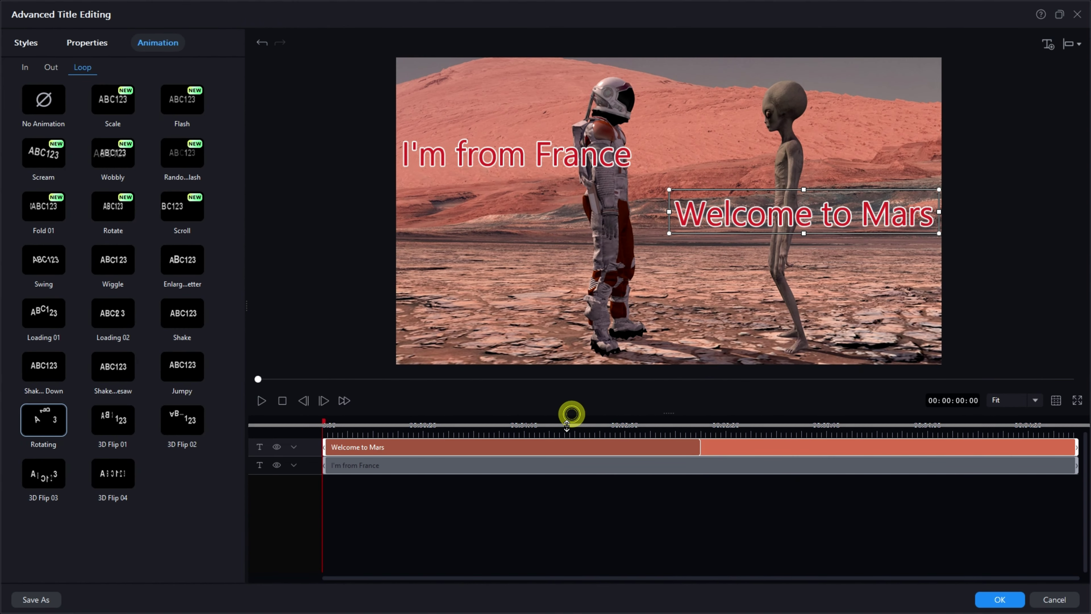
left_click_drag(566, 425, 565, 450)
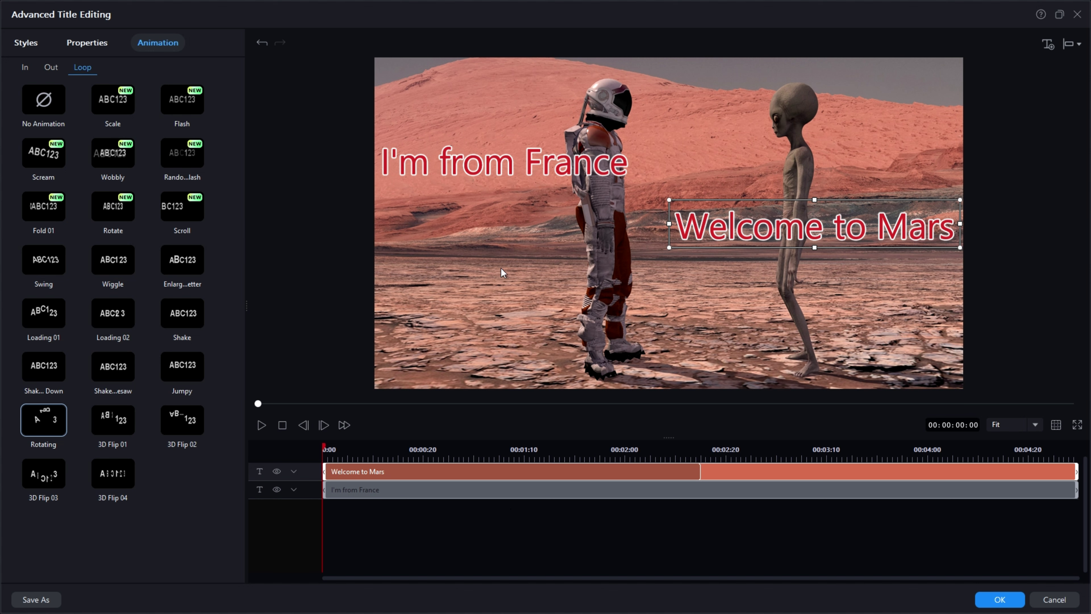
Select the I'm from France title on the canvas and view its style presets and its text properties.
left_click(446, 470)
left_click(479, 155)
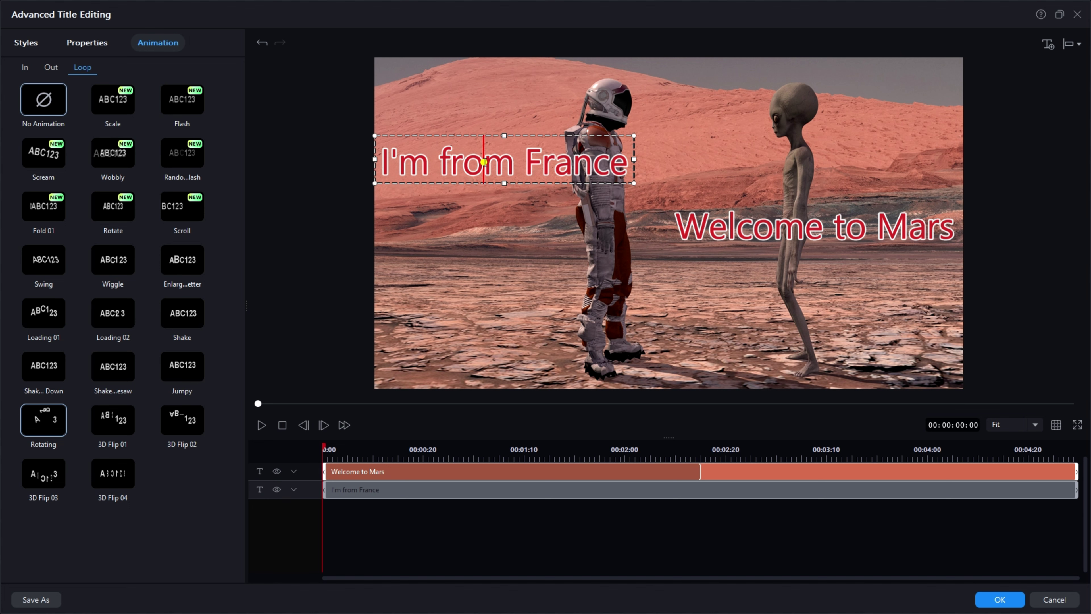
left_click(38, 44)
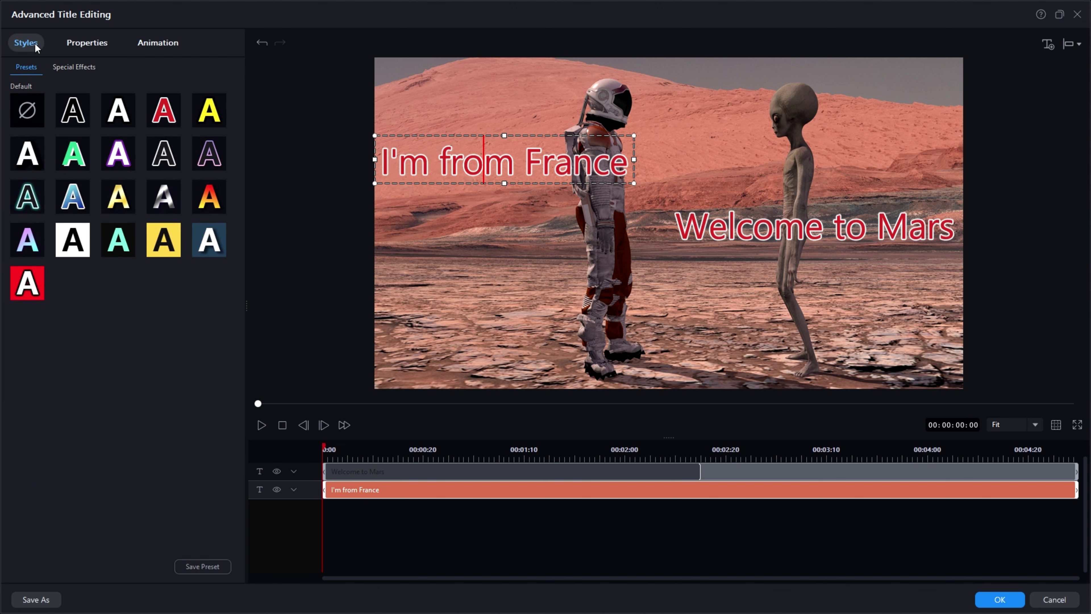
left_click(83, 45)
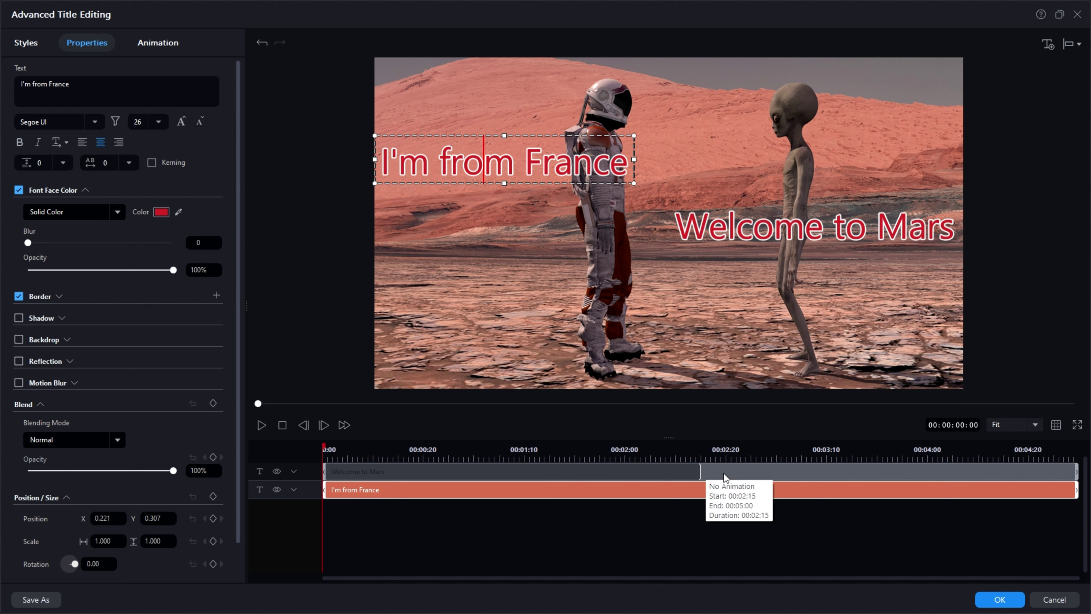
Trim Welcome to Mars to end at 00:00:02:08 and trim the start of I'm from France to that same point.
left_click(737, 468)
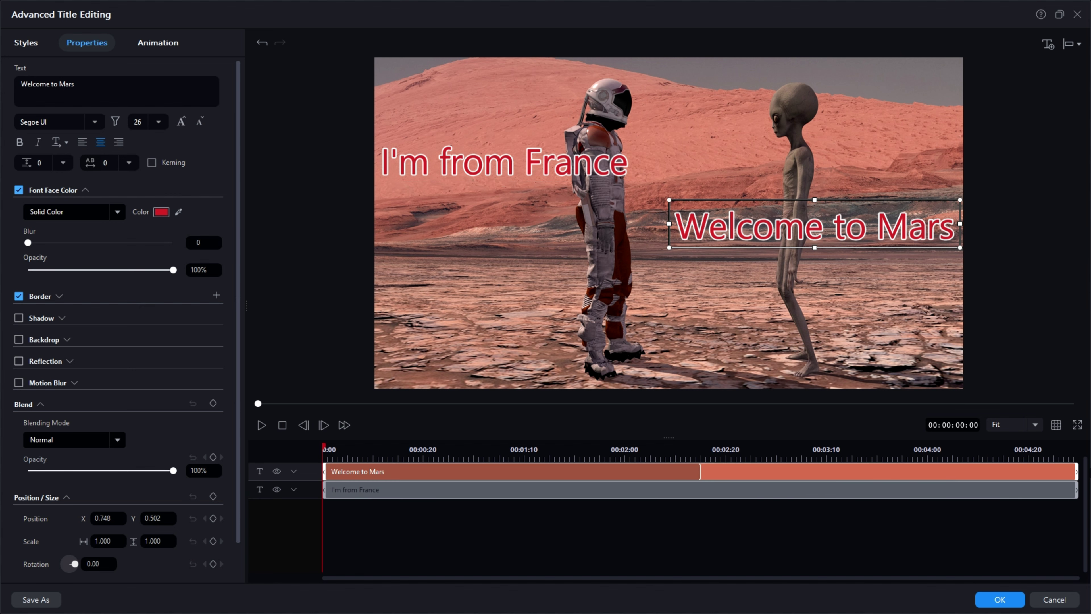
left_click_drag(1075, 470, 666, 504)
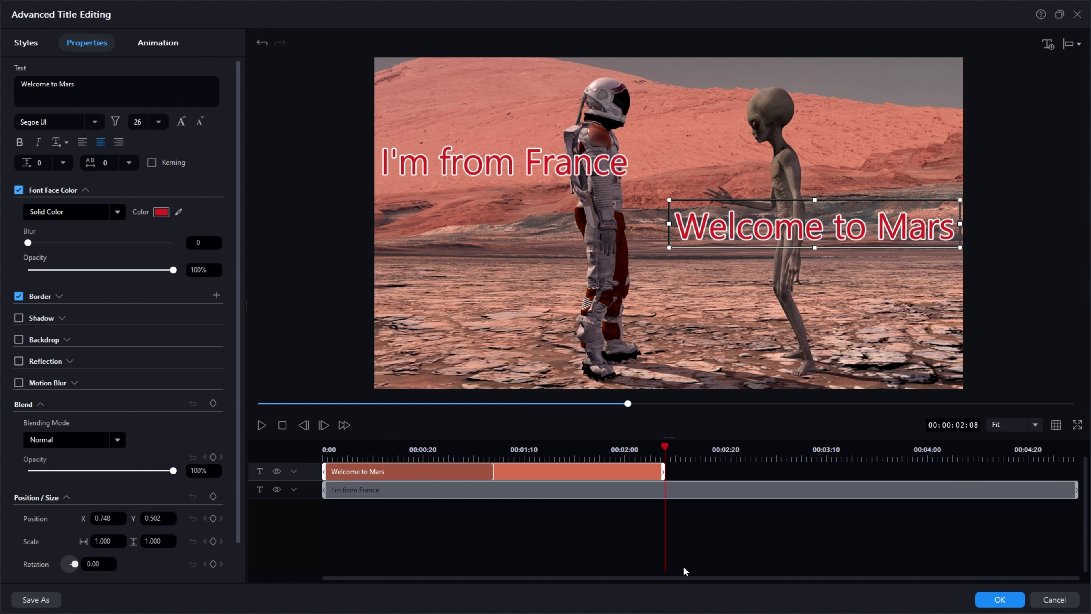
left_click(354, 490)
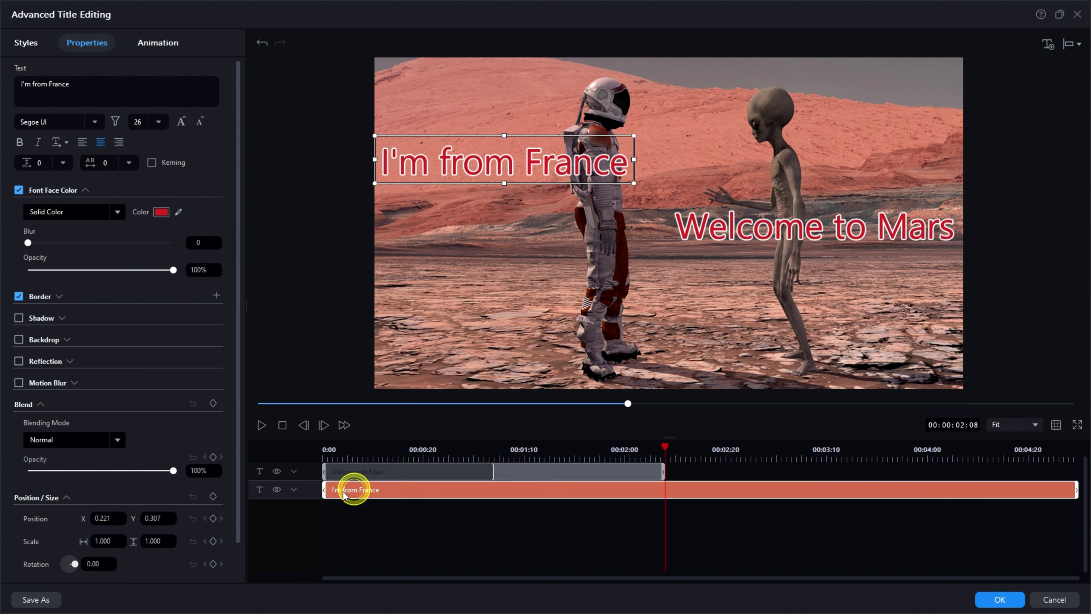
left_click_drag(326, 485, 664, 510)
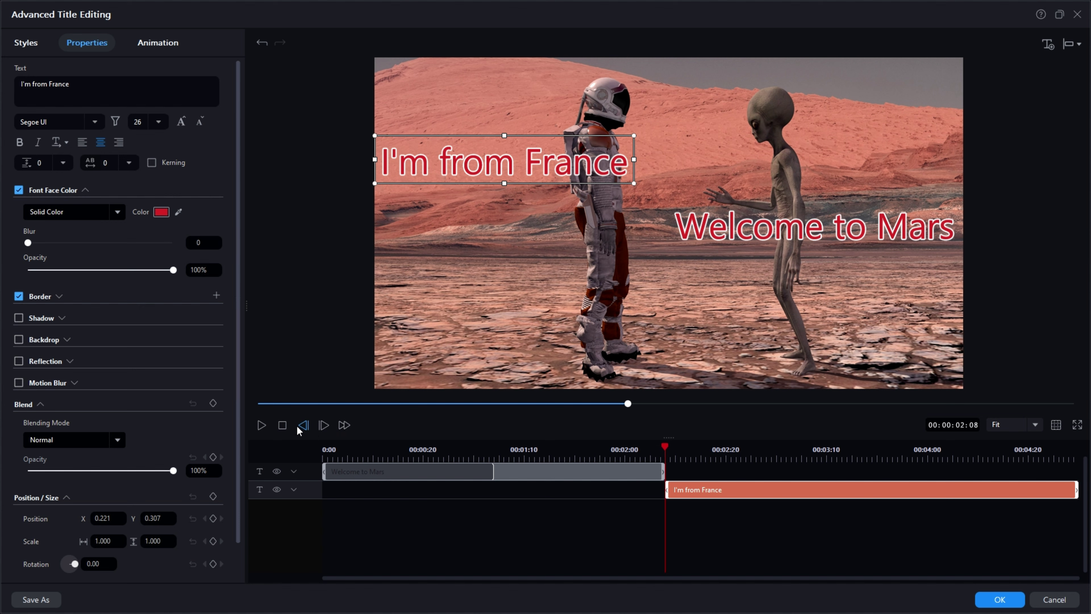
Preview the Mars titles from the start and the Green Door lyrics title, and accept the Mars title edits.
left_click(283, 425)
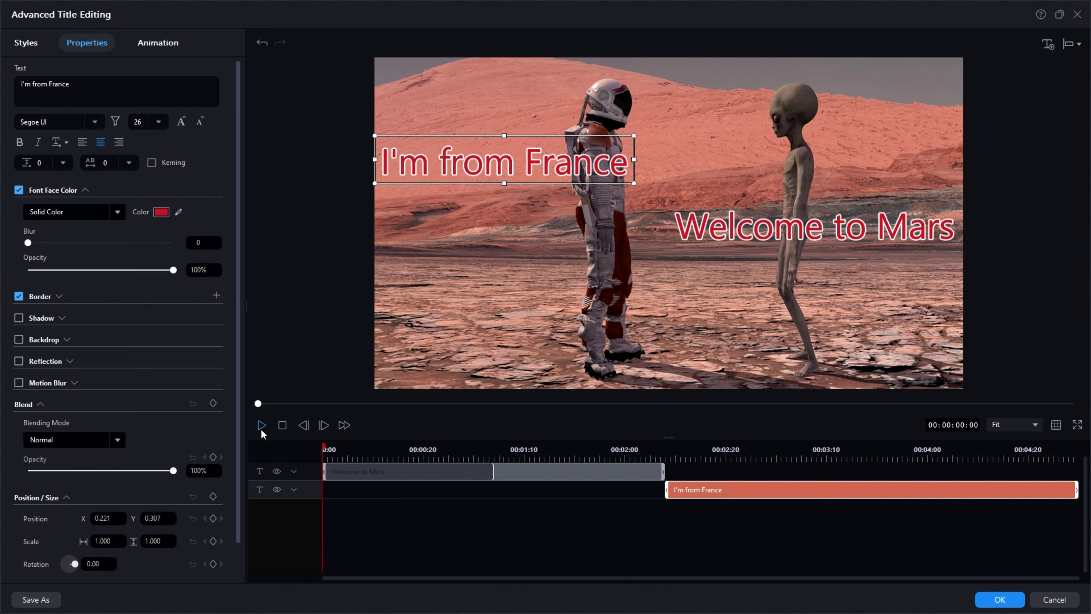
left_click(261, 425)
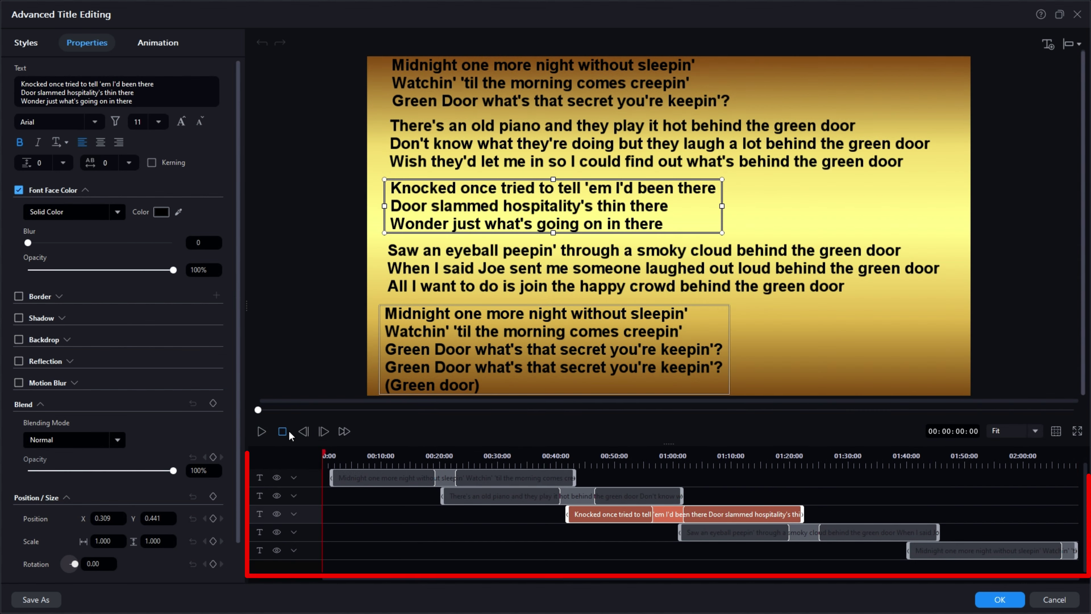
left_click(261, 432)
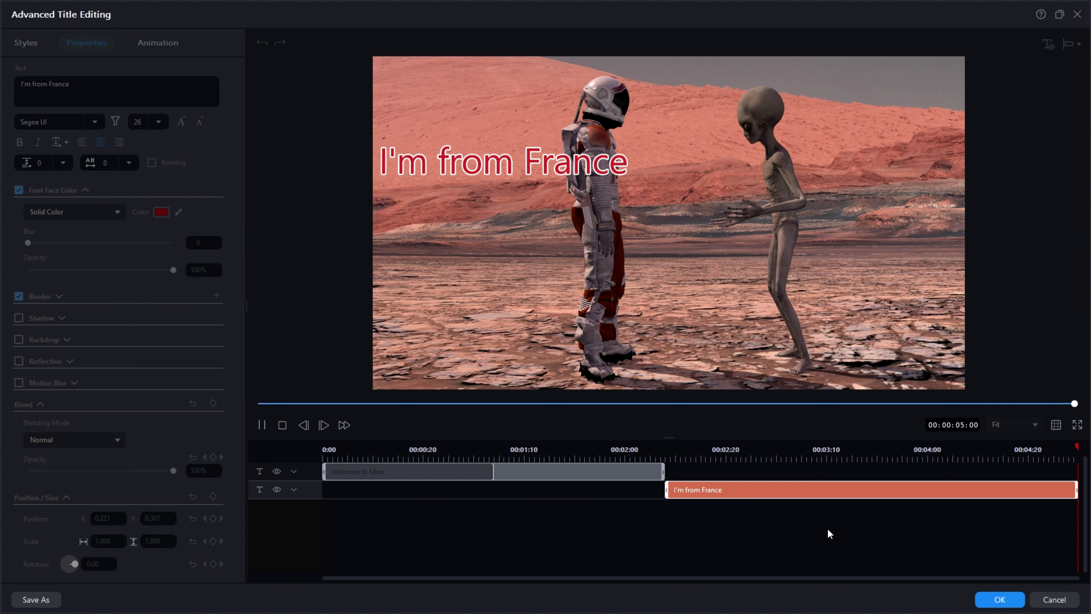
left_click(1004, 604)
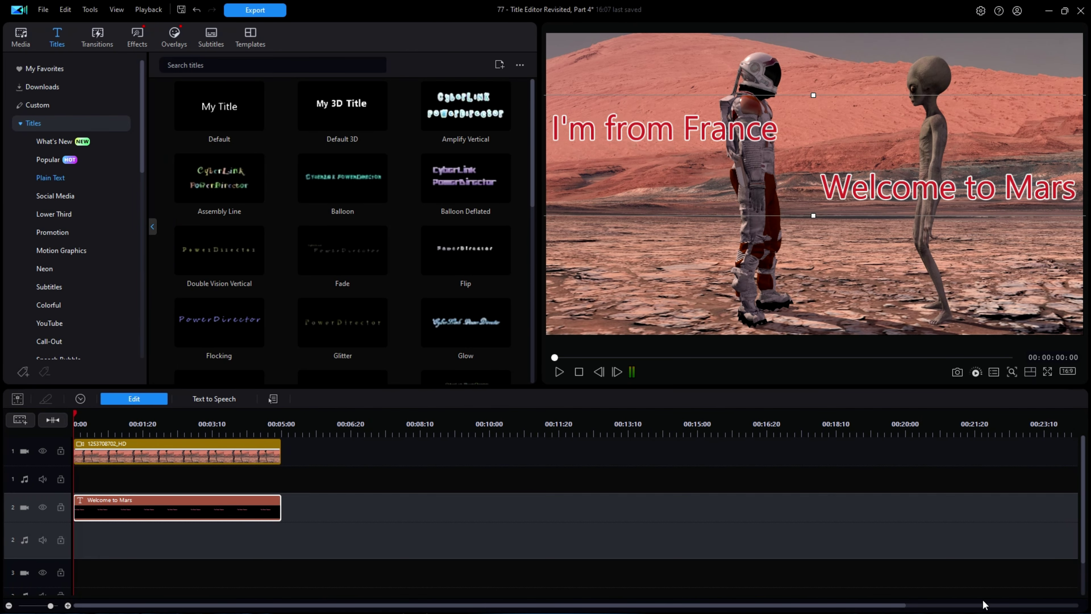